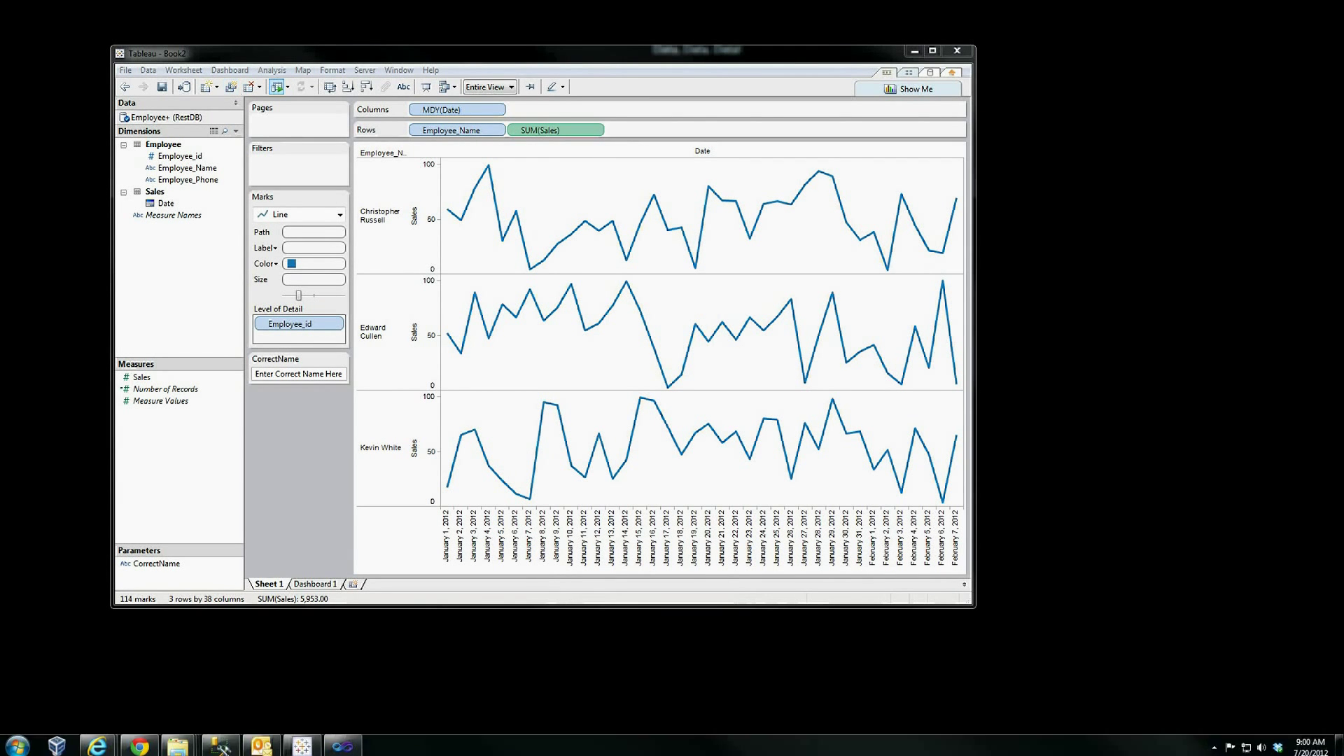
Bring up SSMS, the Visual Studio web service project, and the service's directory listing in Chrome
left_click(219, 747)
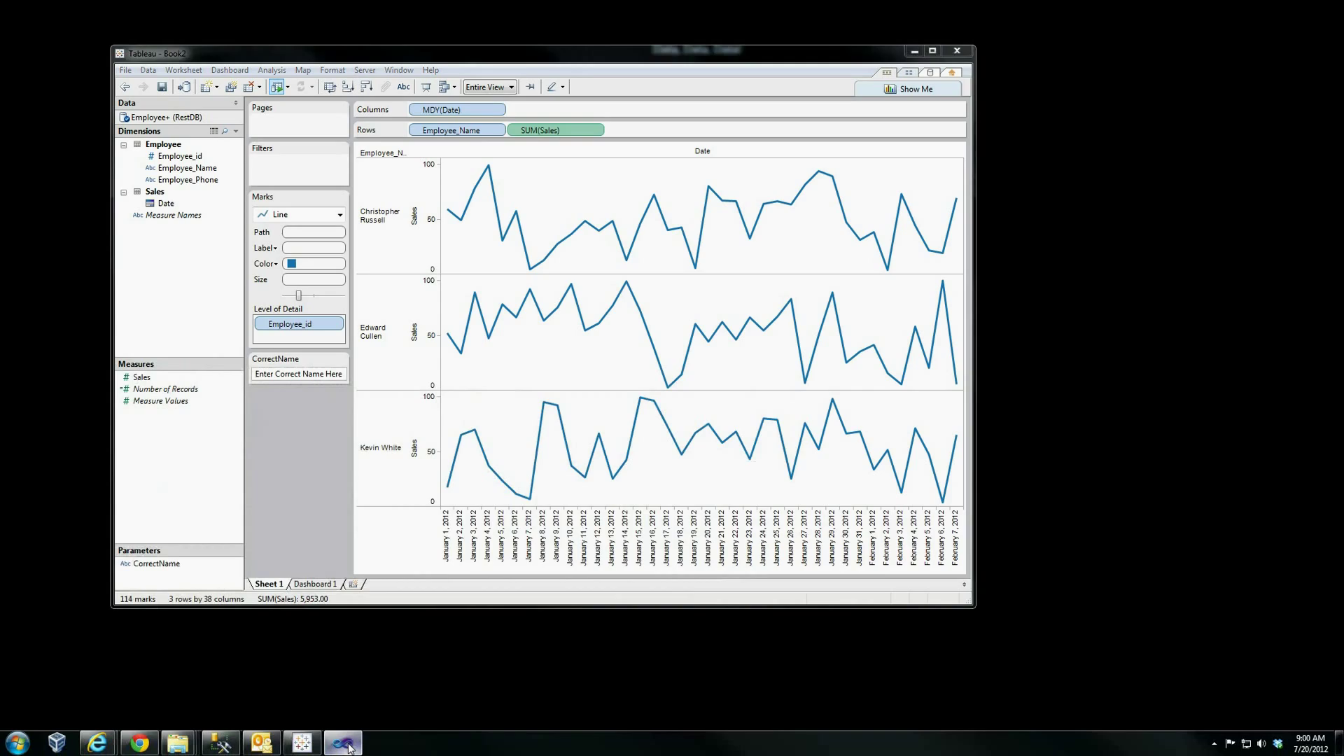
left_click(346, 747)
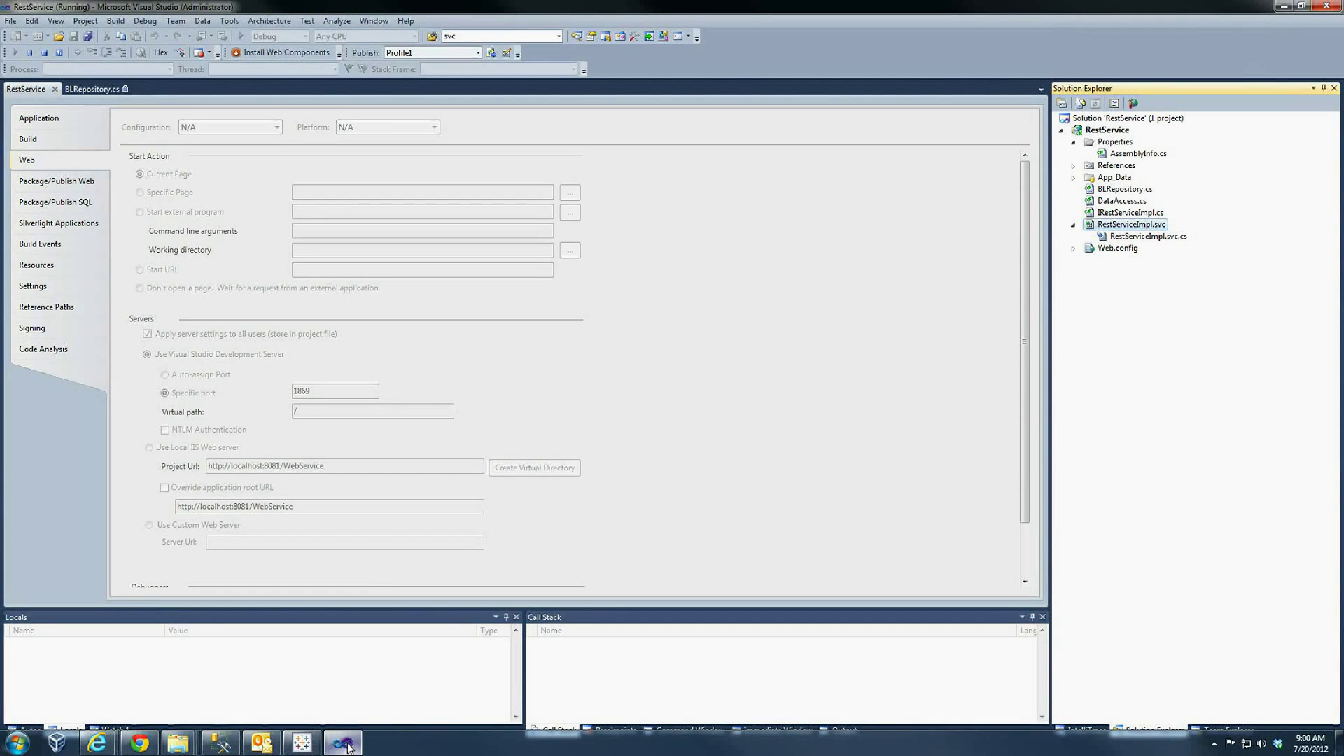
left_click(147, 746)
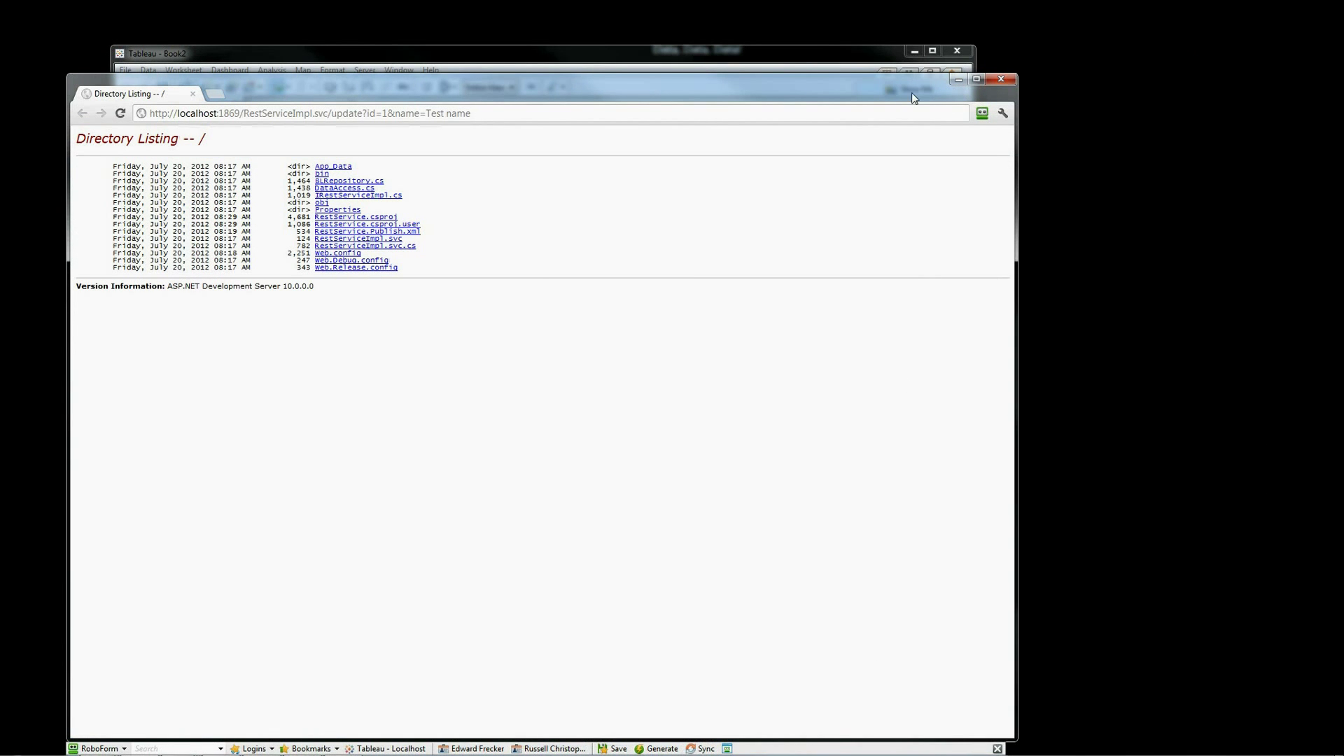
Test the service with update?id=1&name=Test name, then return to the Tableau workbook
left_click(954, 80)
Place a Web Page object under CorrectName on Dashboard 1 and shrink it to a small strip
left_click(315, 584)
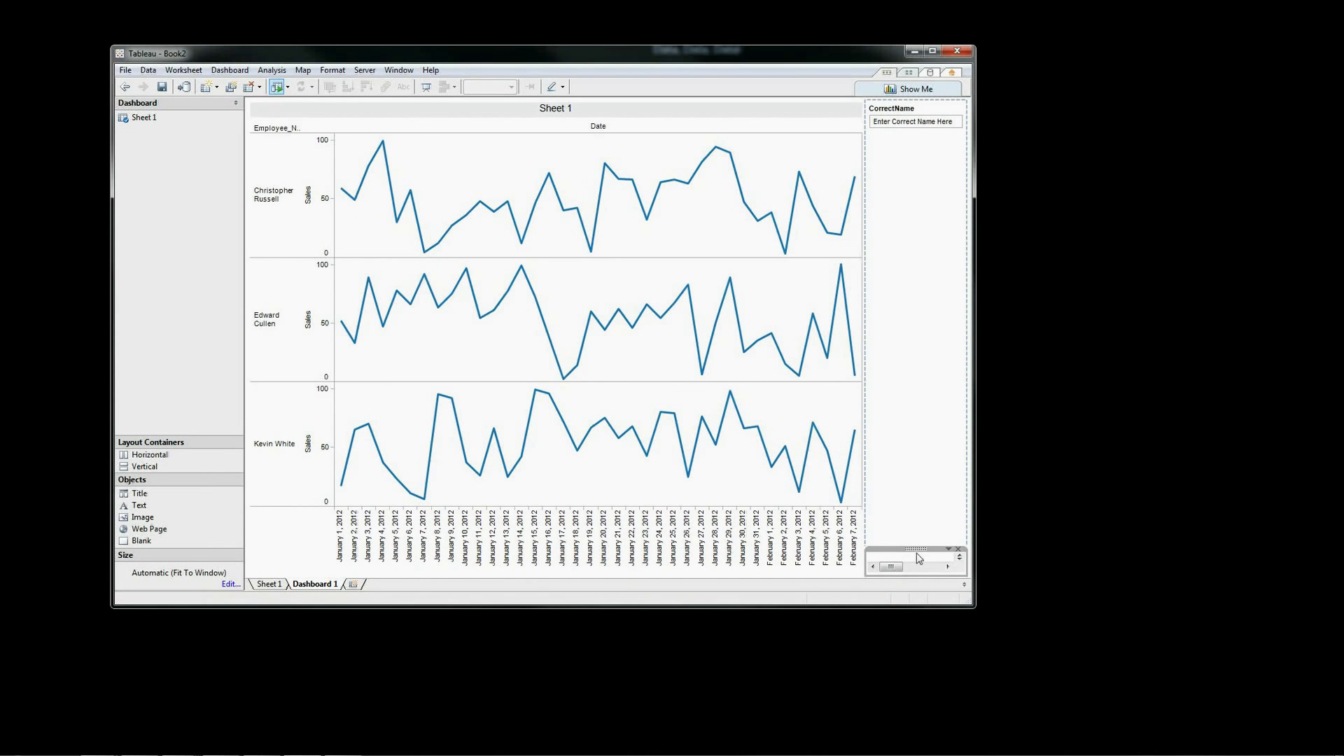
left_click_drag(919, 558, 902, 480)
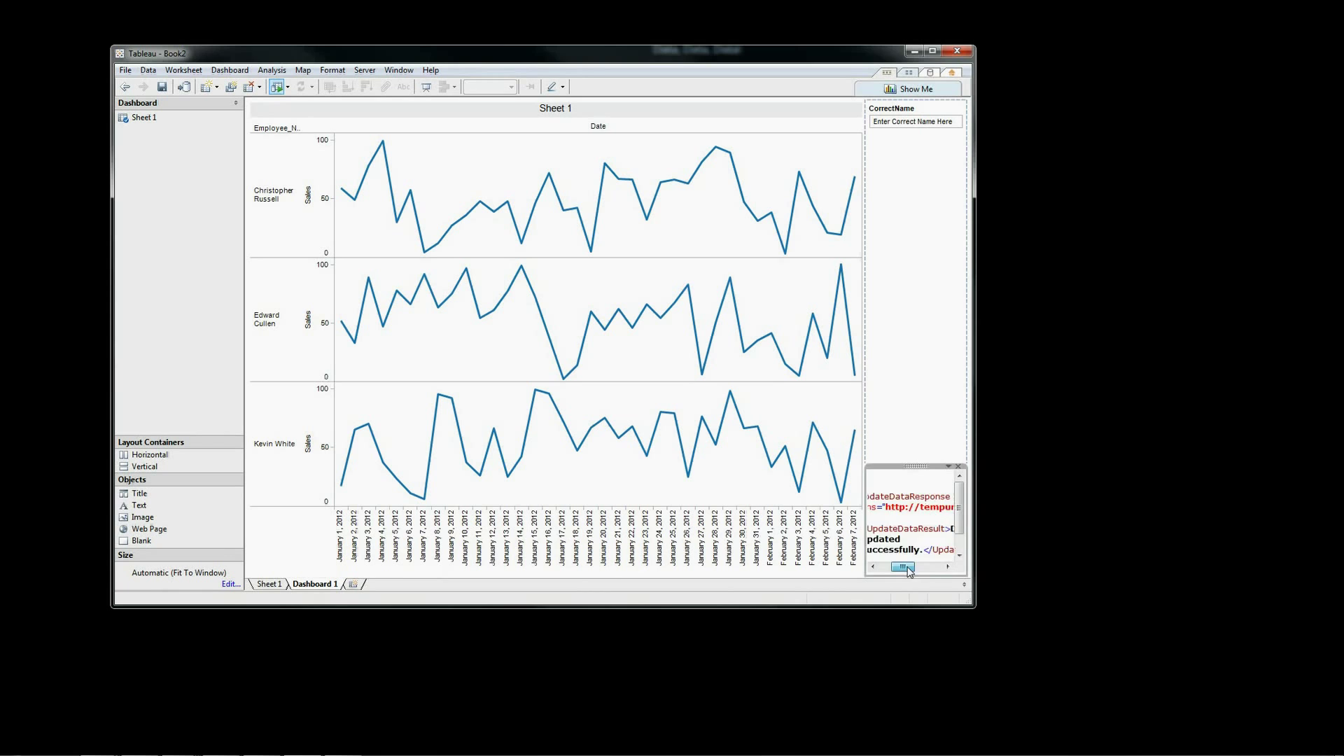
left_click_drag(909, 571, 920, 572)
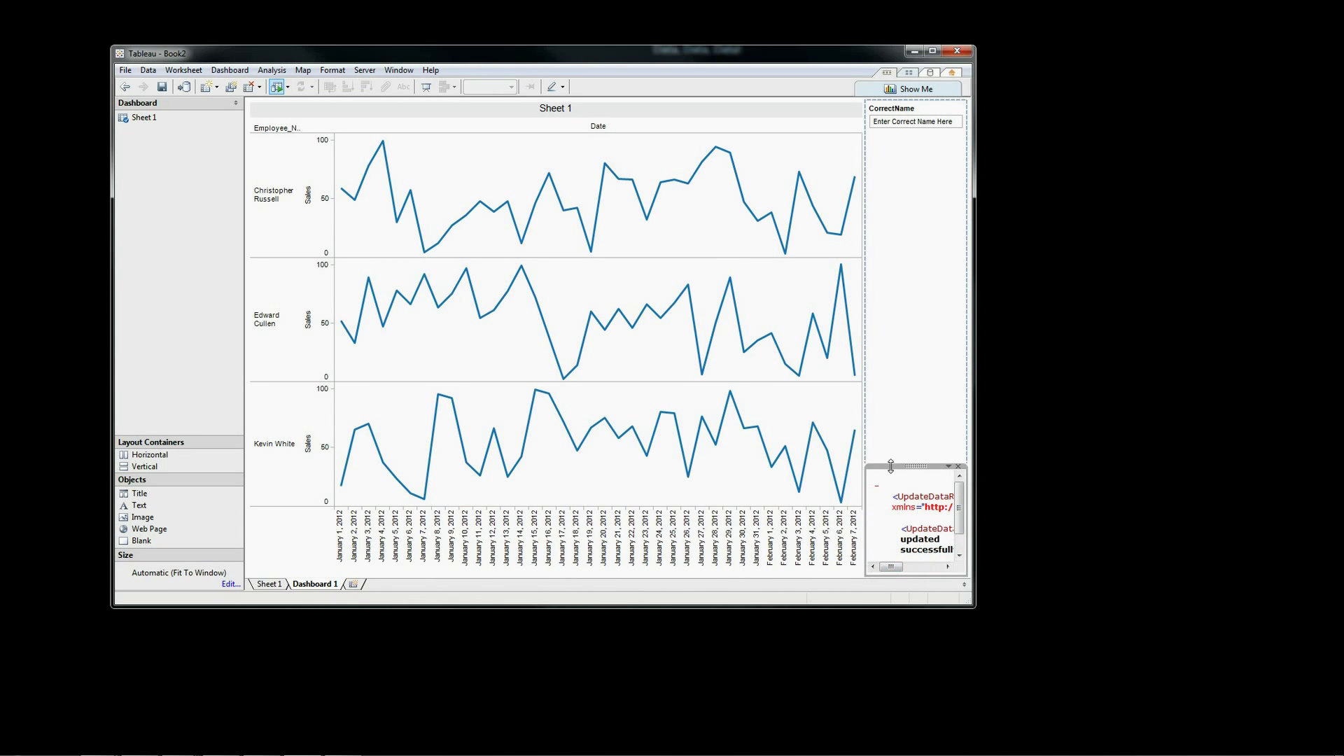
left_click_drag(891, 466, 894, 548)
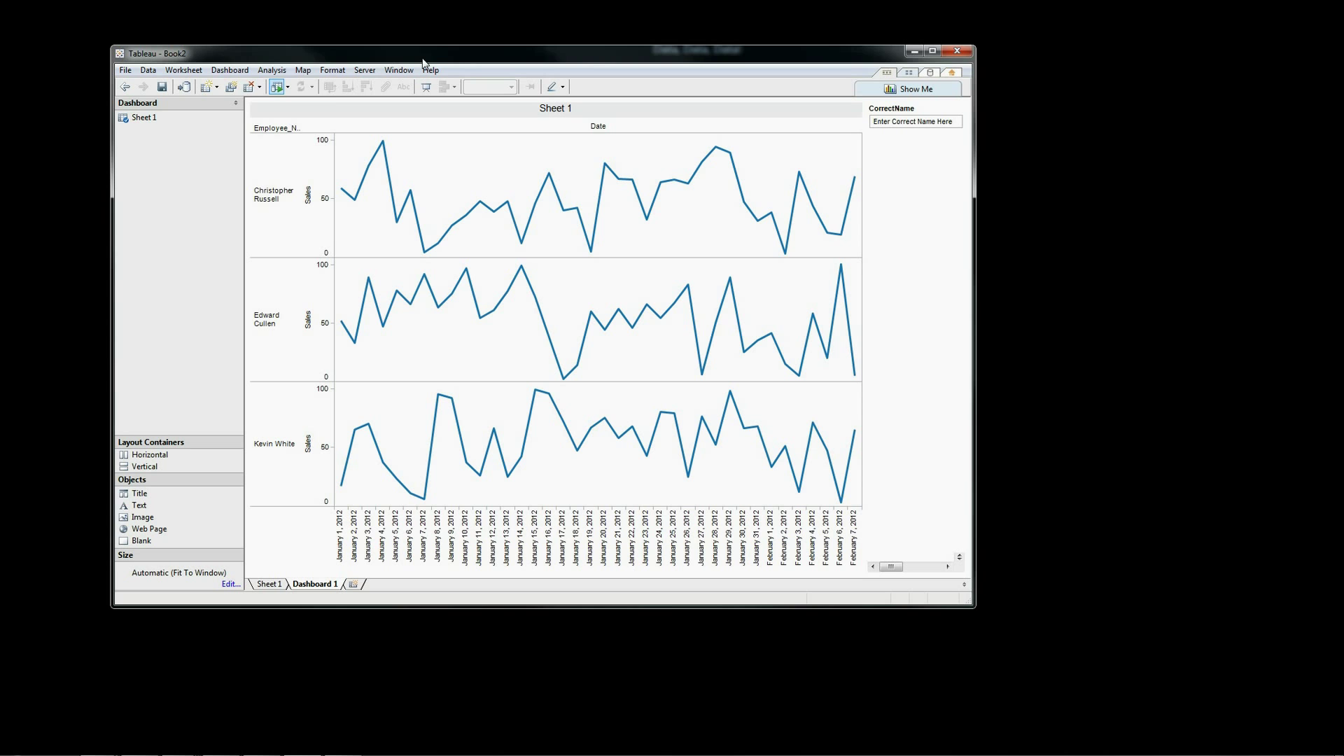
left_click(229, 70)
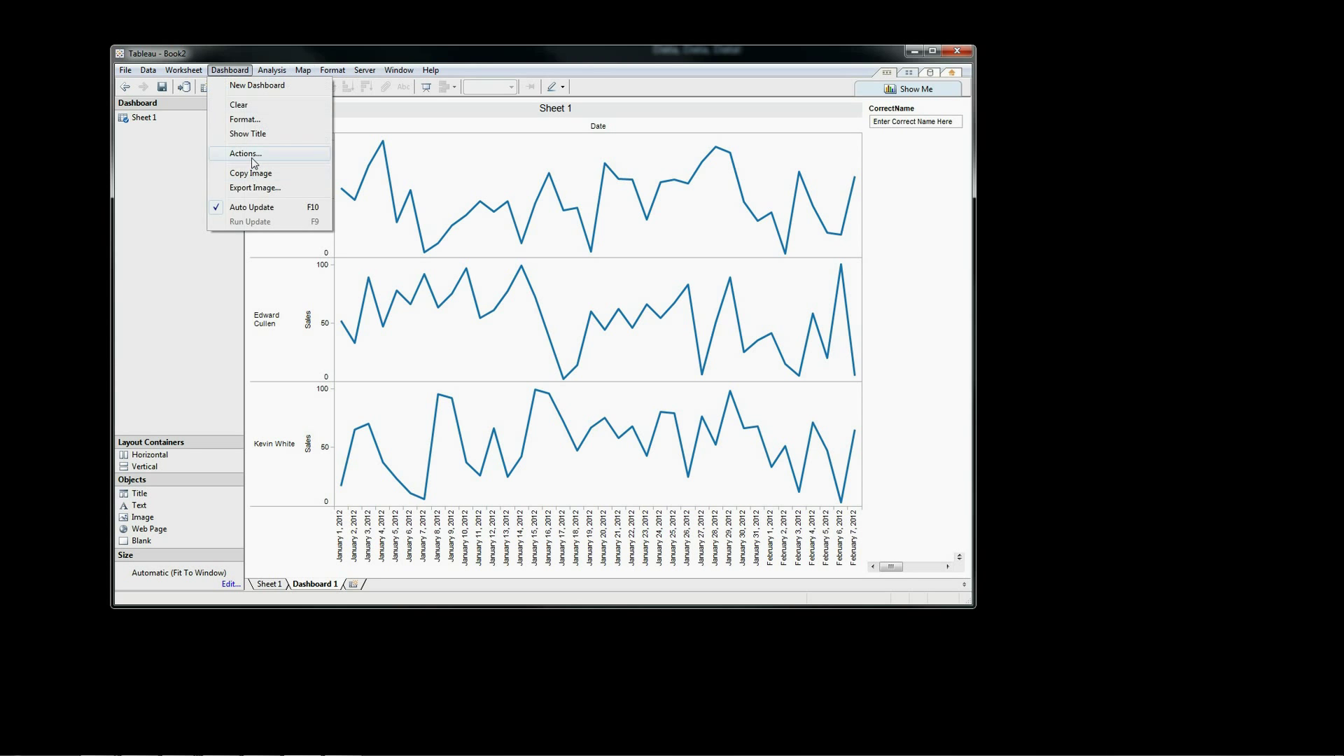
left_click(245, 153)
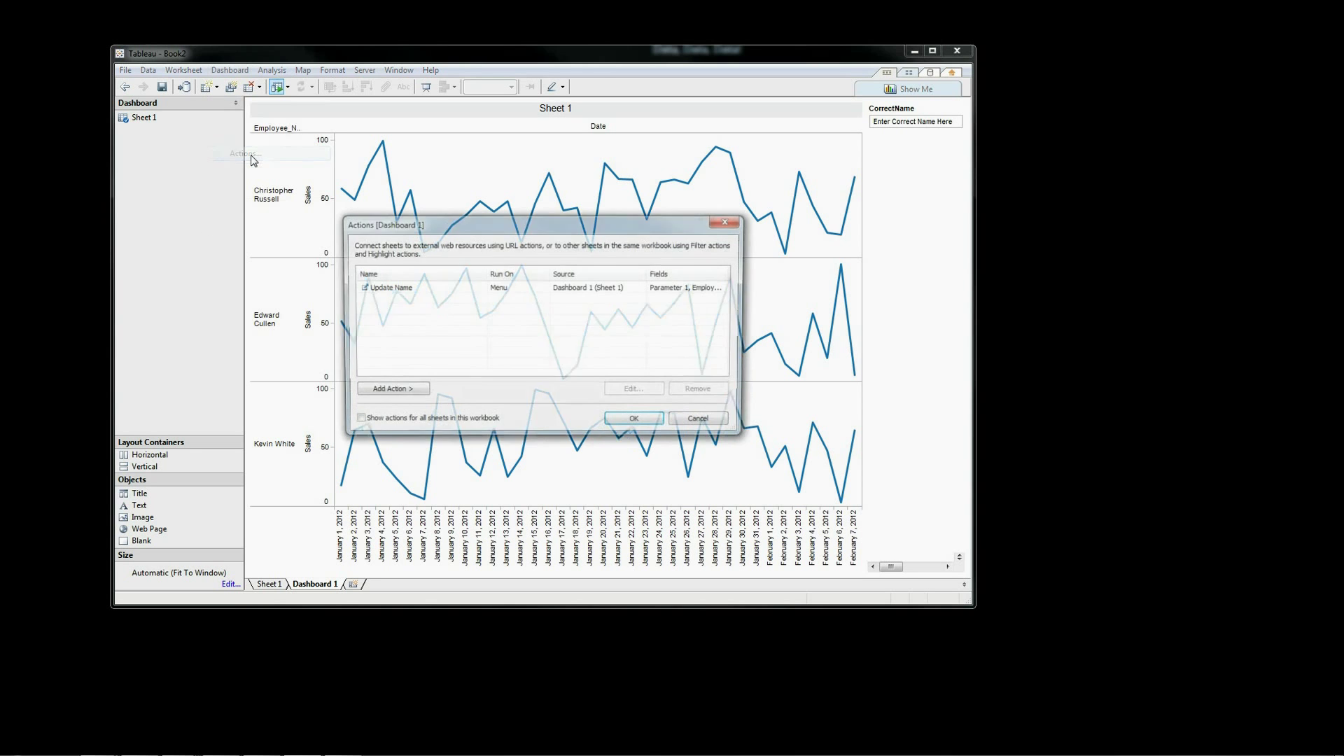
left_click(396, 292)
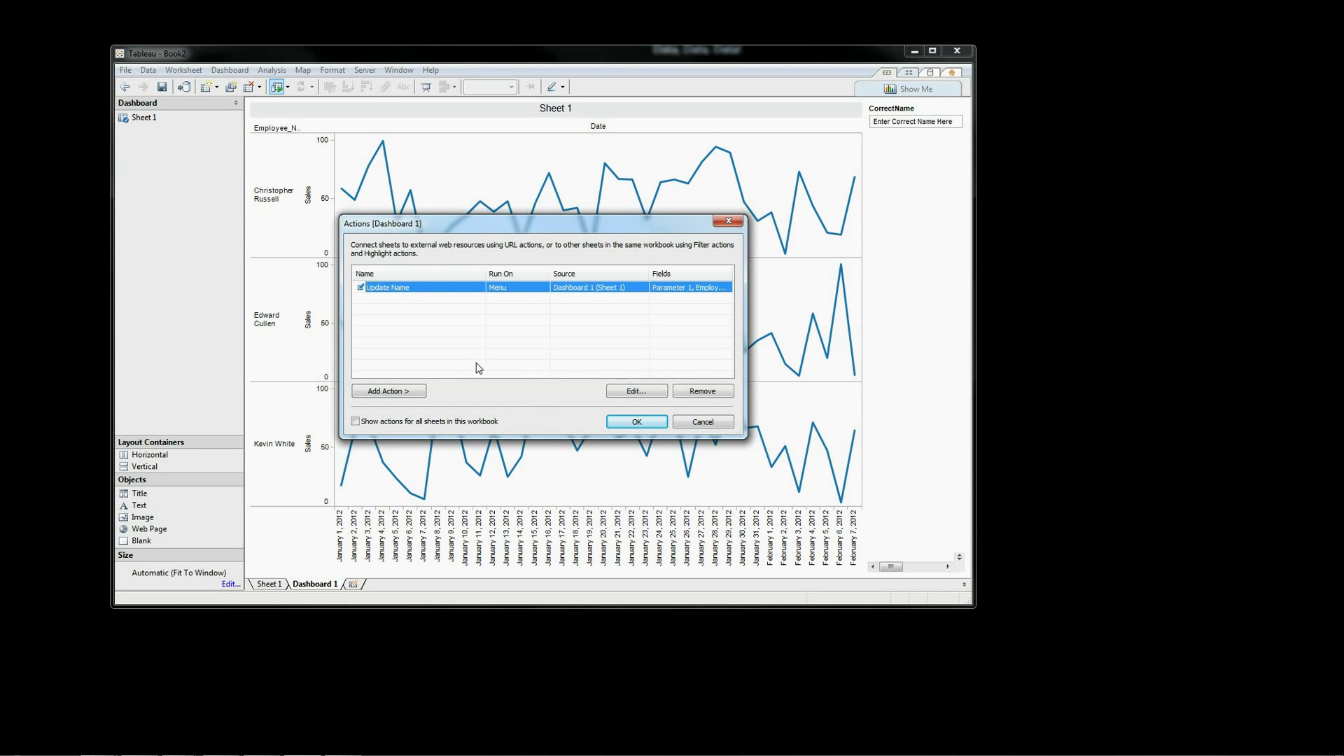
left_click(634, 398)
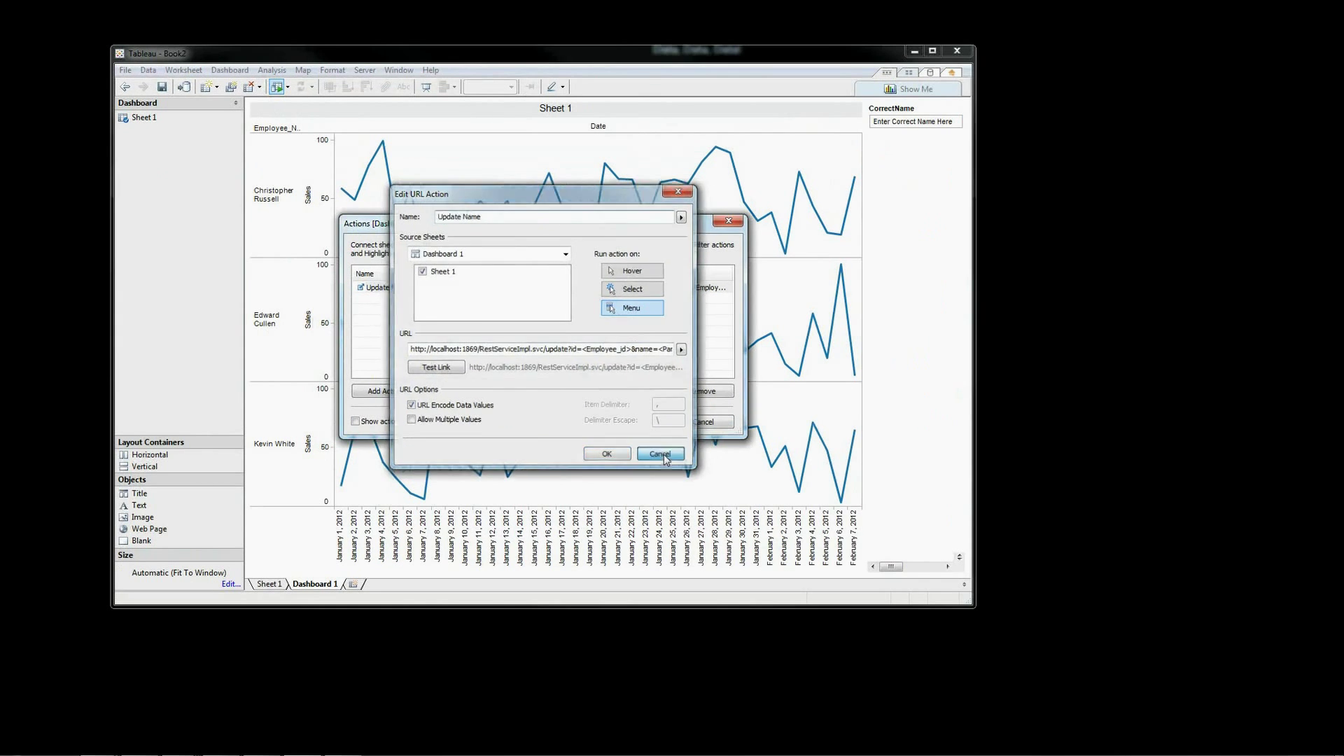
left_click(662, 455)
left_click(685, 423)
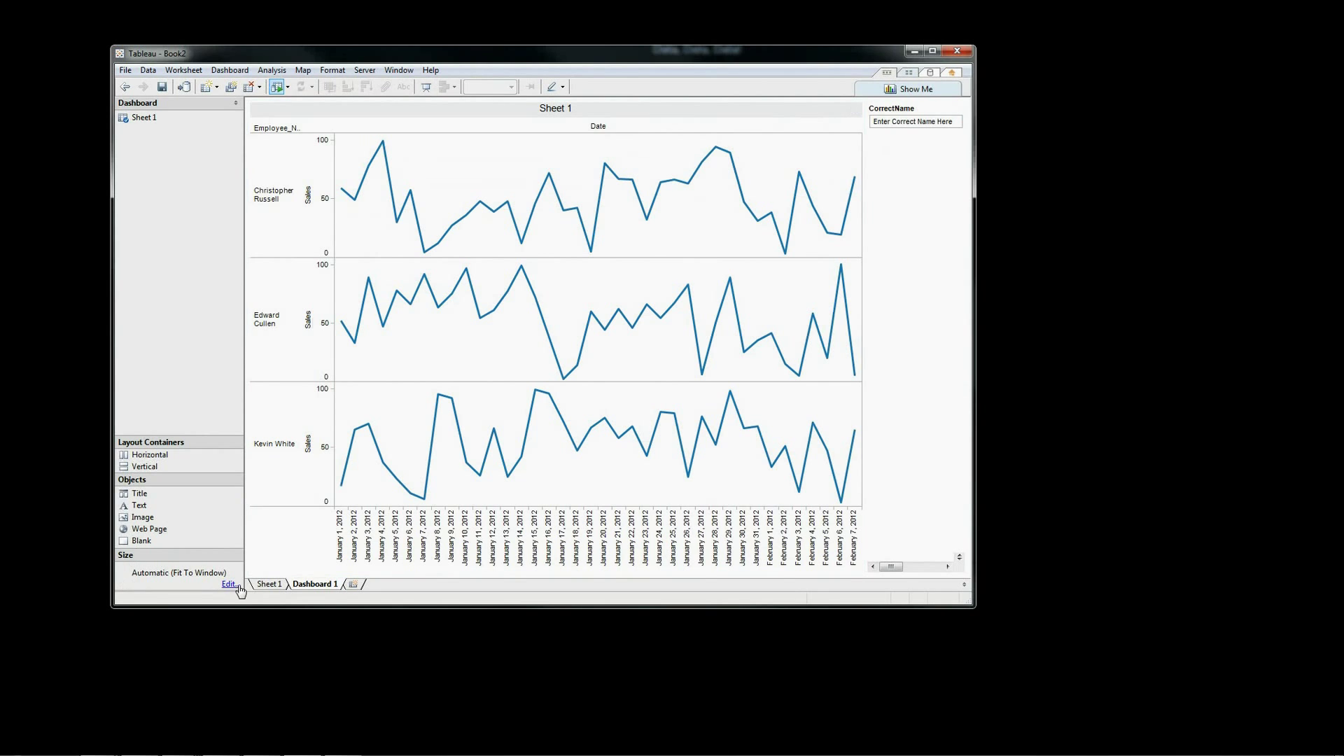
On Sheet 1, review the CorrectName string parameter defaulting to 'Enter Correct Name Here'
left_click(266, 585)
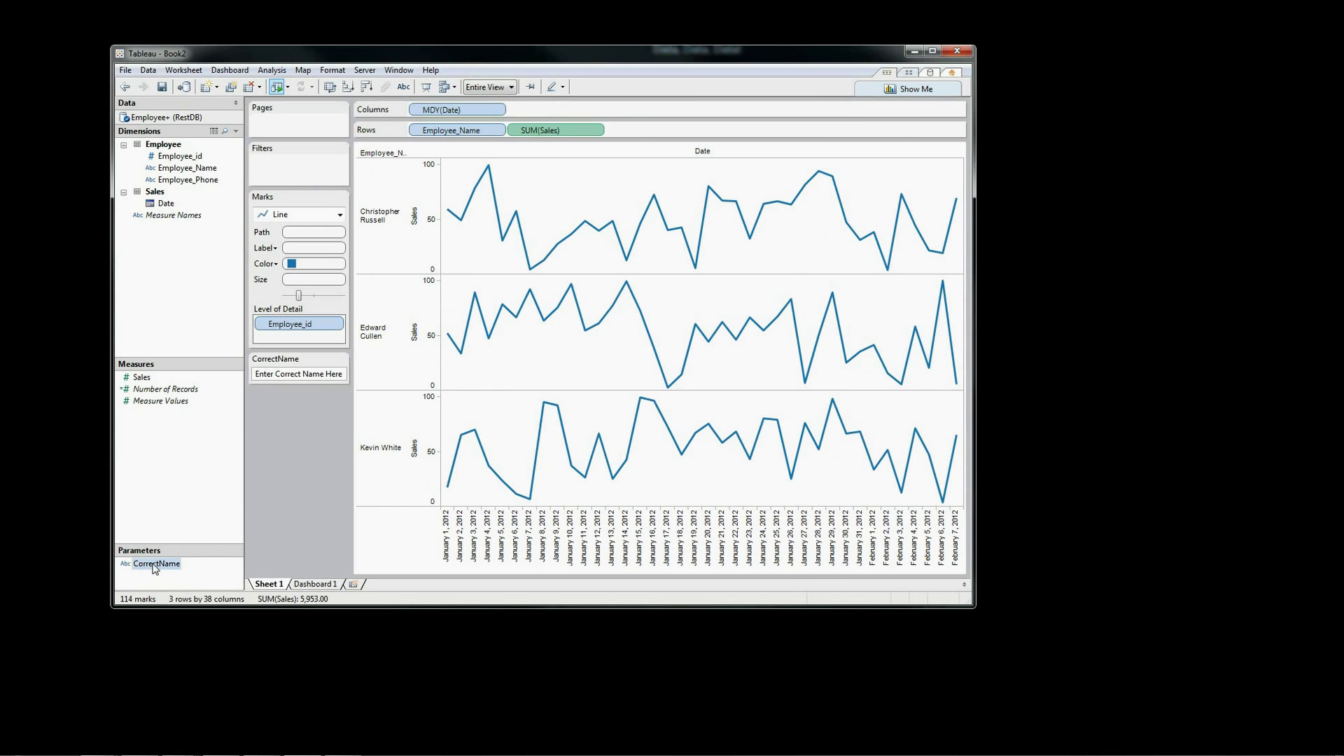
right_click(155, 566)
left_click(229, 409)
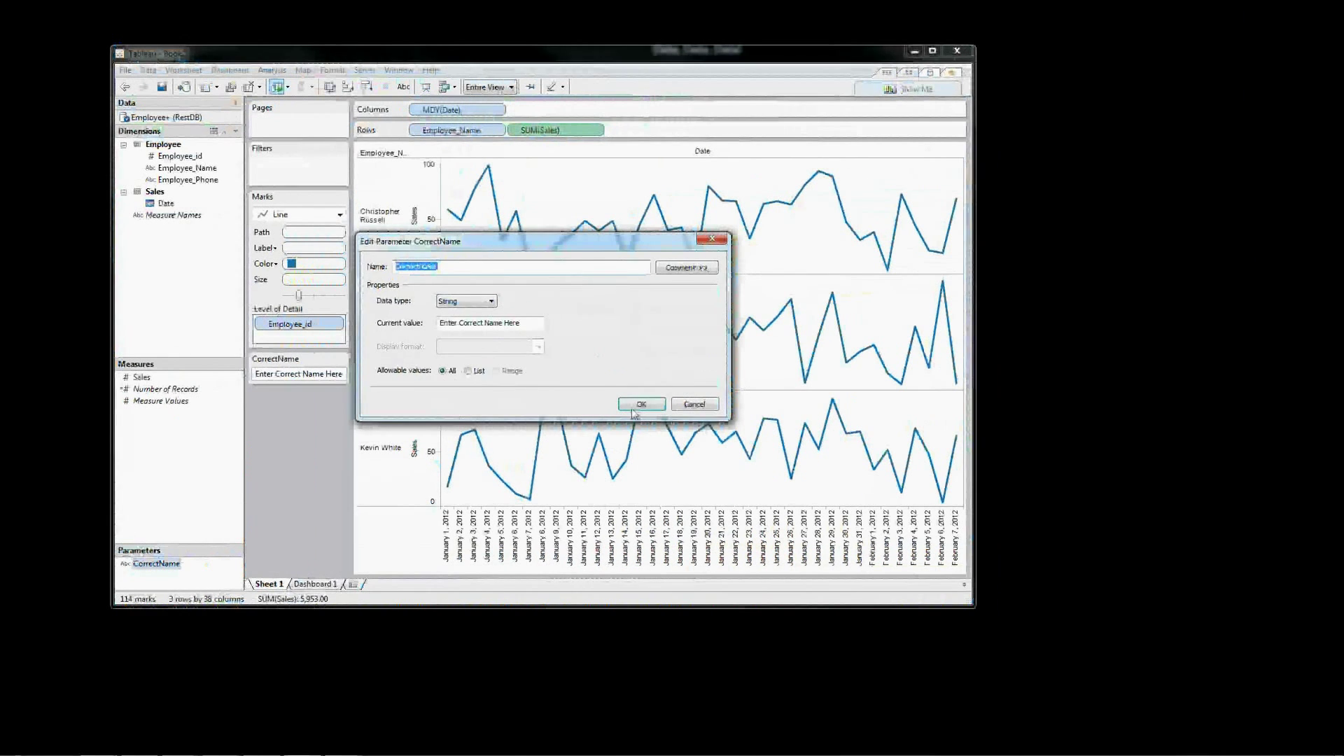
left_click(640, 406)
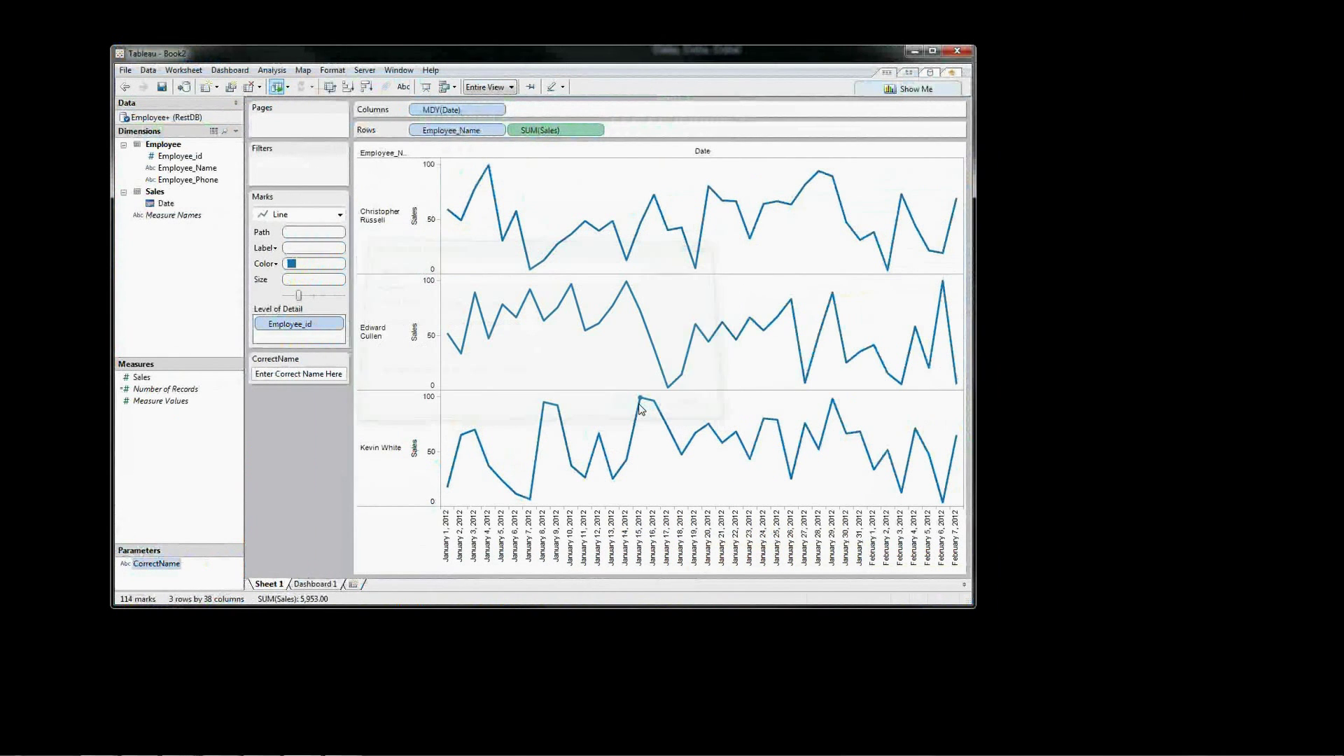
left_click(425, 88)
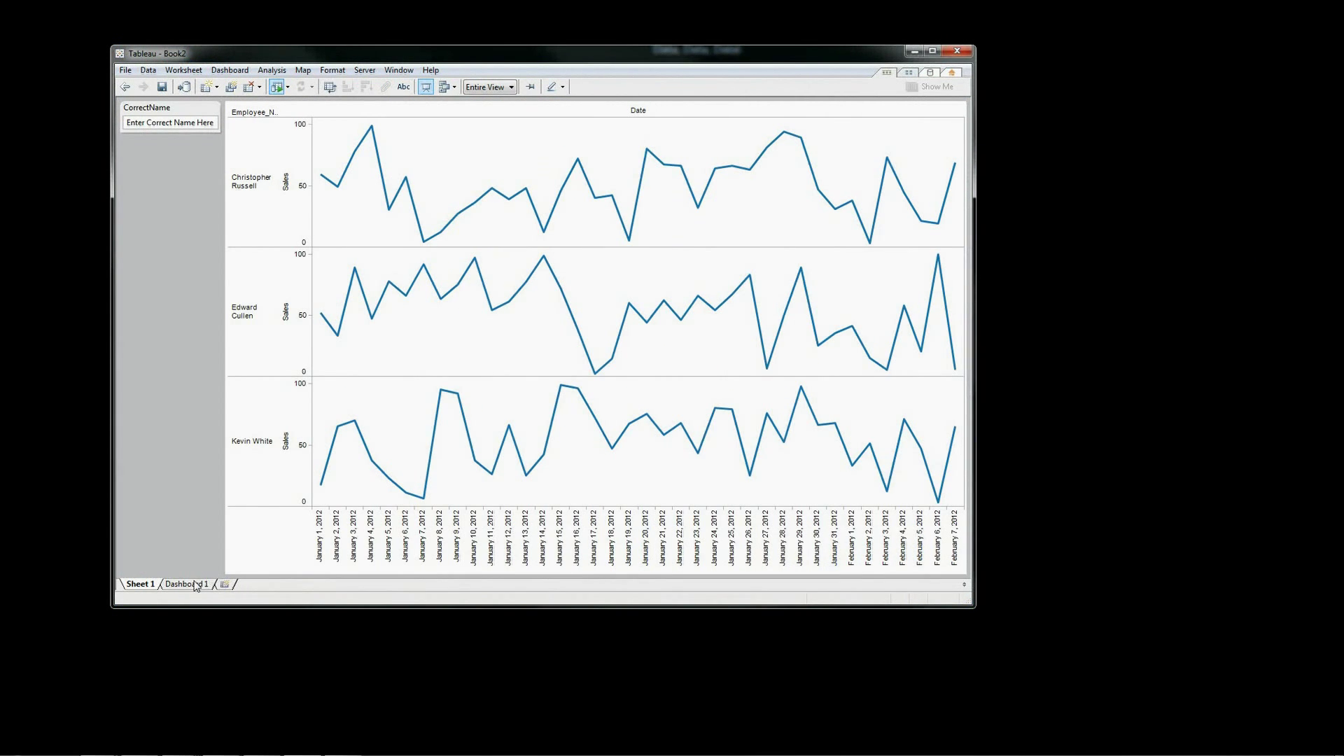
left_click(191, 584)
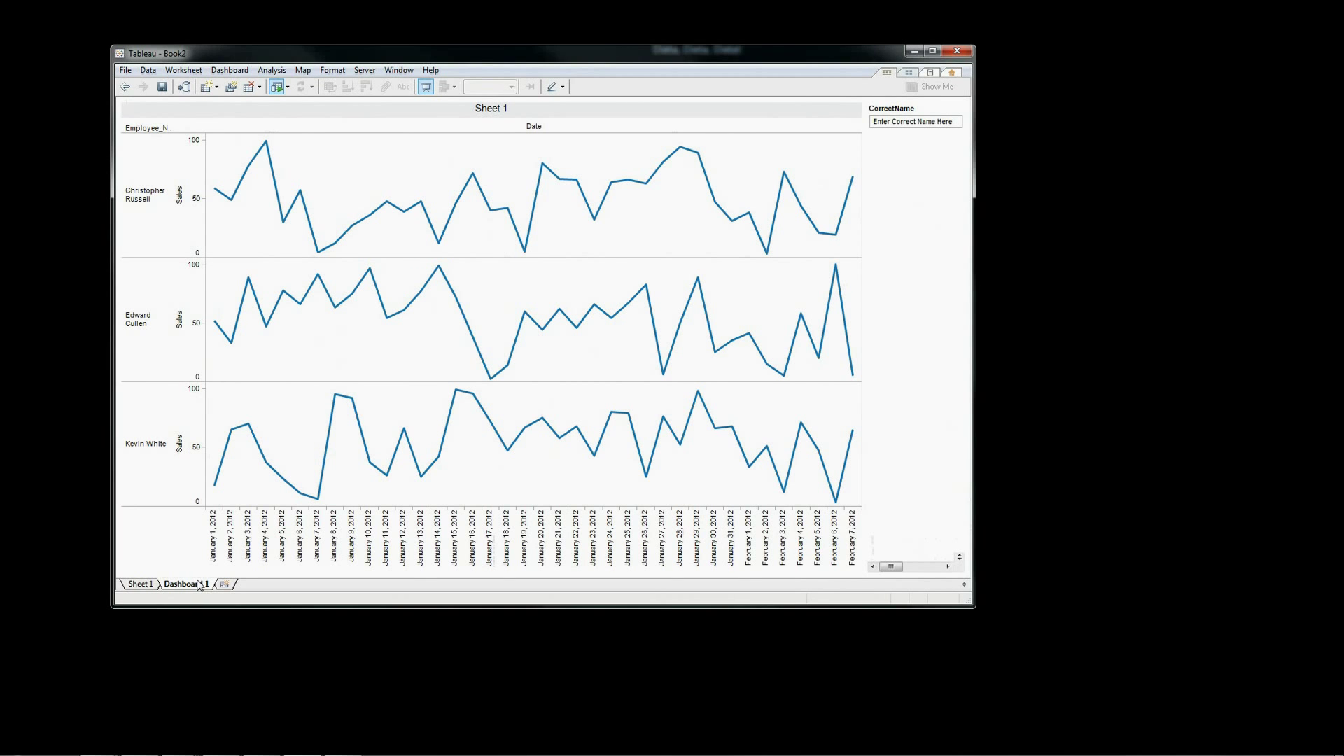
mouse_move(147, 196)
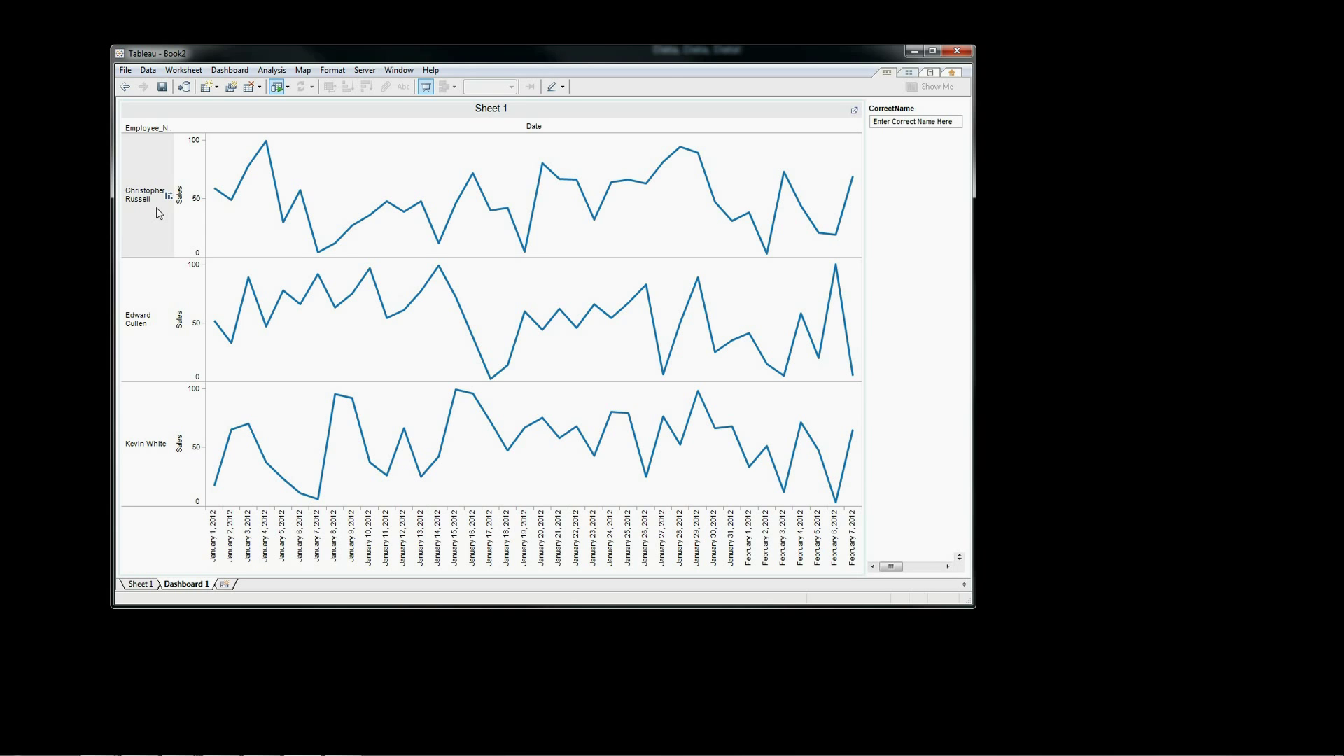
left_click(942, 121)
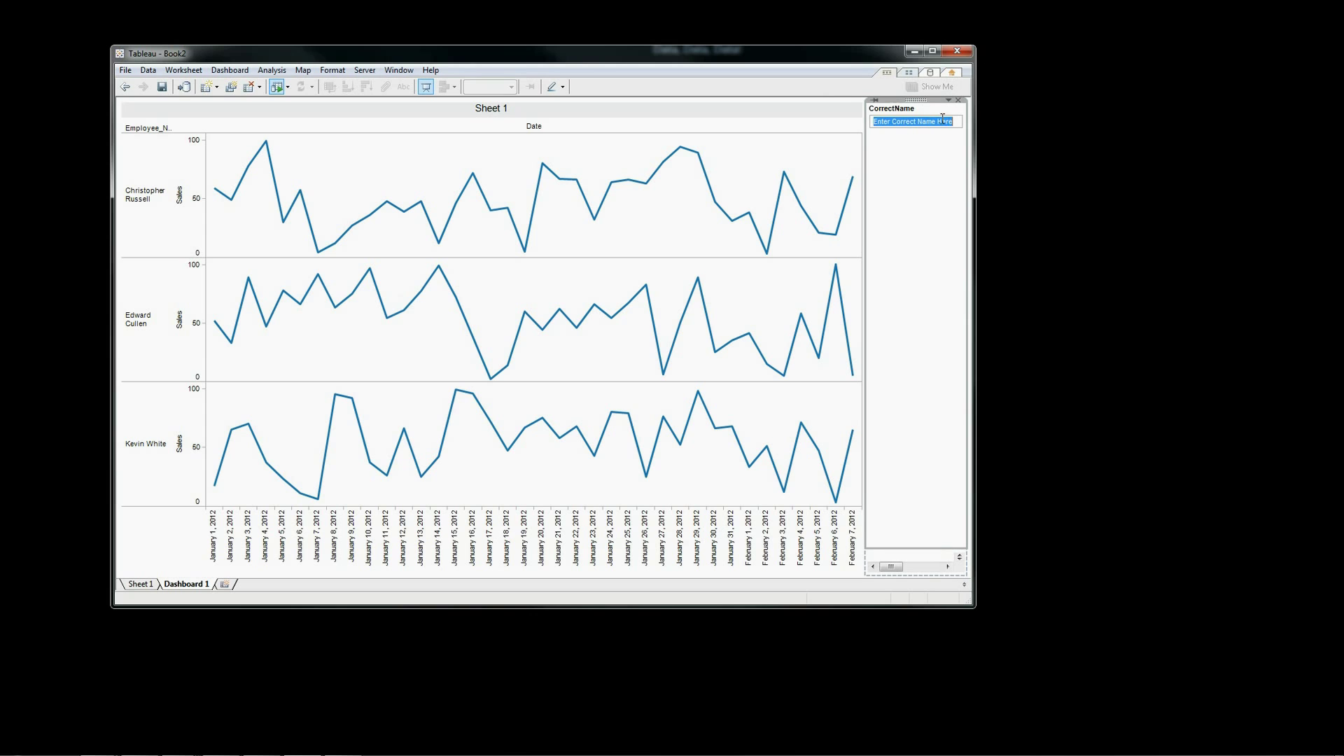
type("Ru")
type("ssell CH")
key("BackSpace")
key("BackSpace")
type("hristopher")
key("Return")
left_click(141, 211)
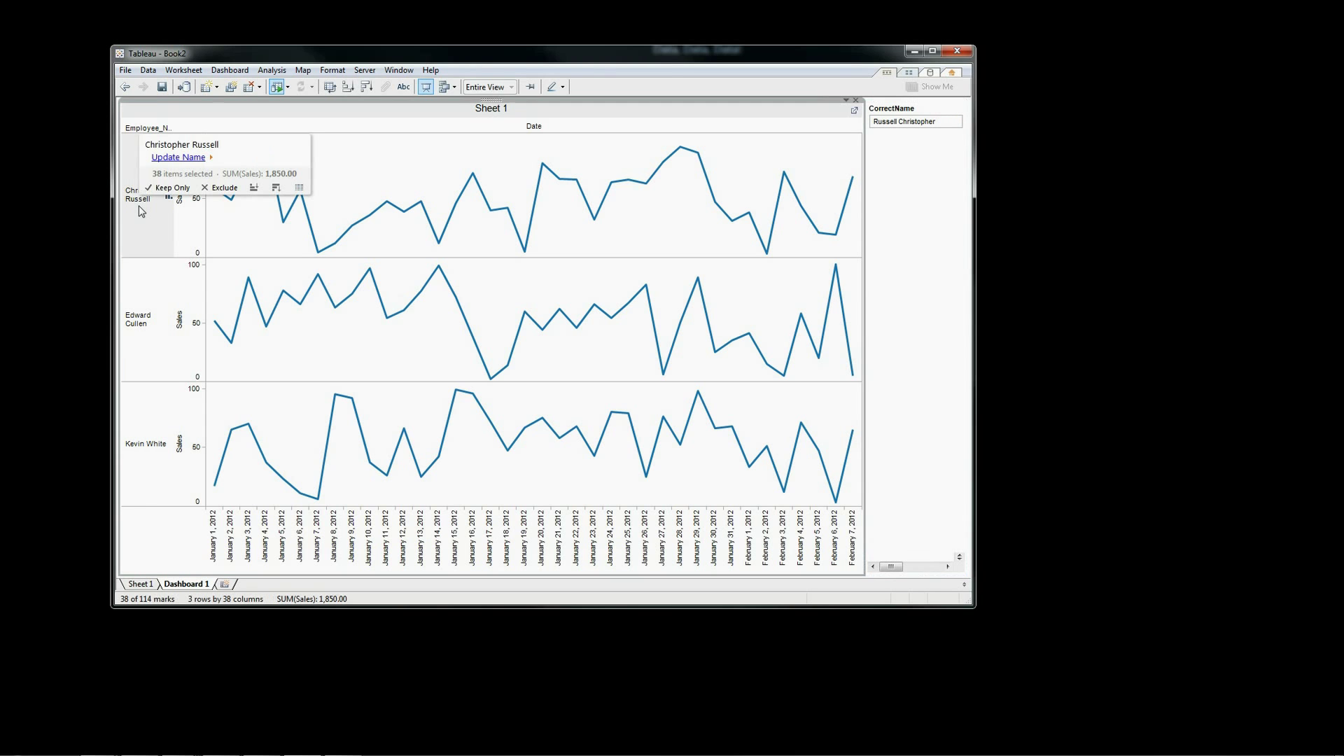
left_click(176, 157)
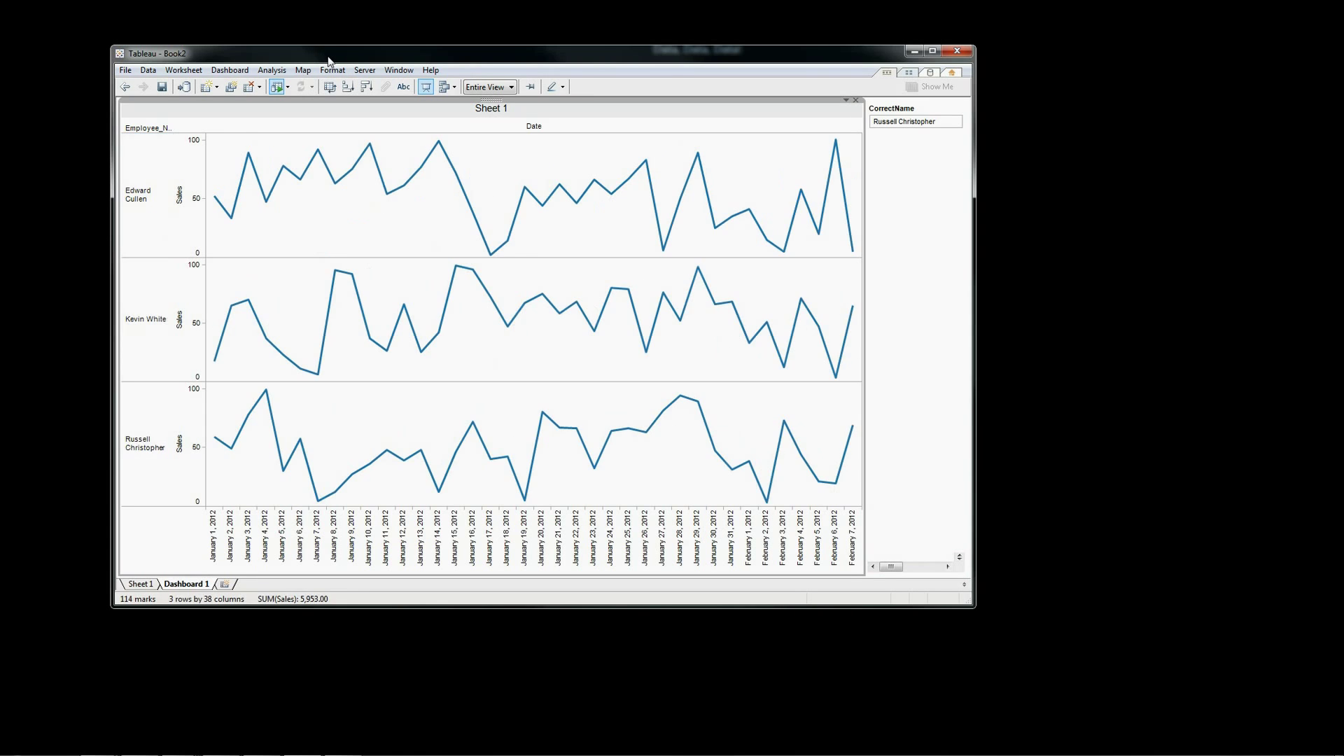
mouse_move(145, 444)
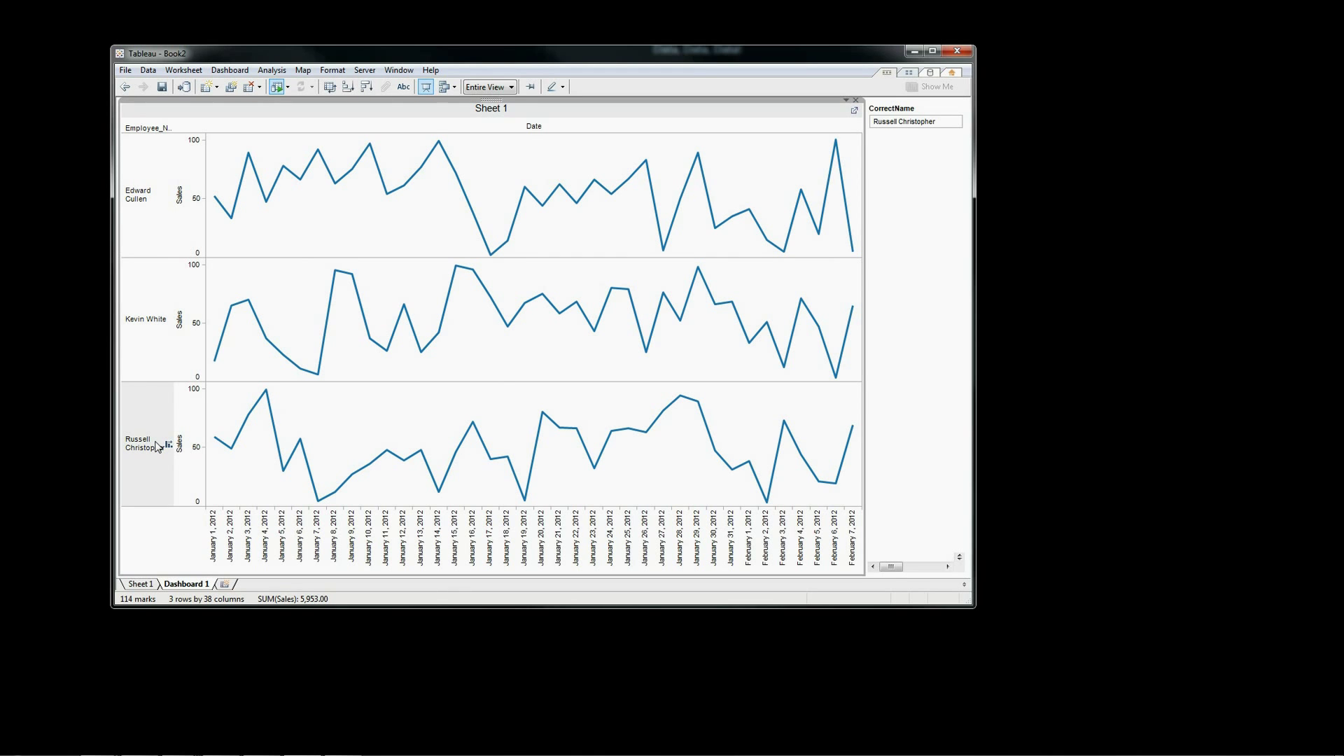
Set the CorrectName value to 'Hello There'
left_click(151, 294)
left_click(946, 124)
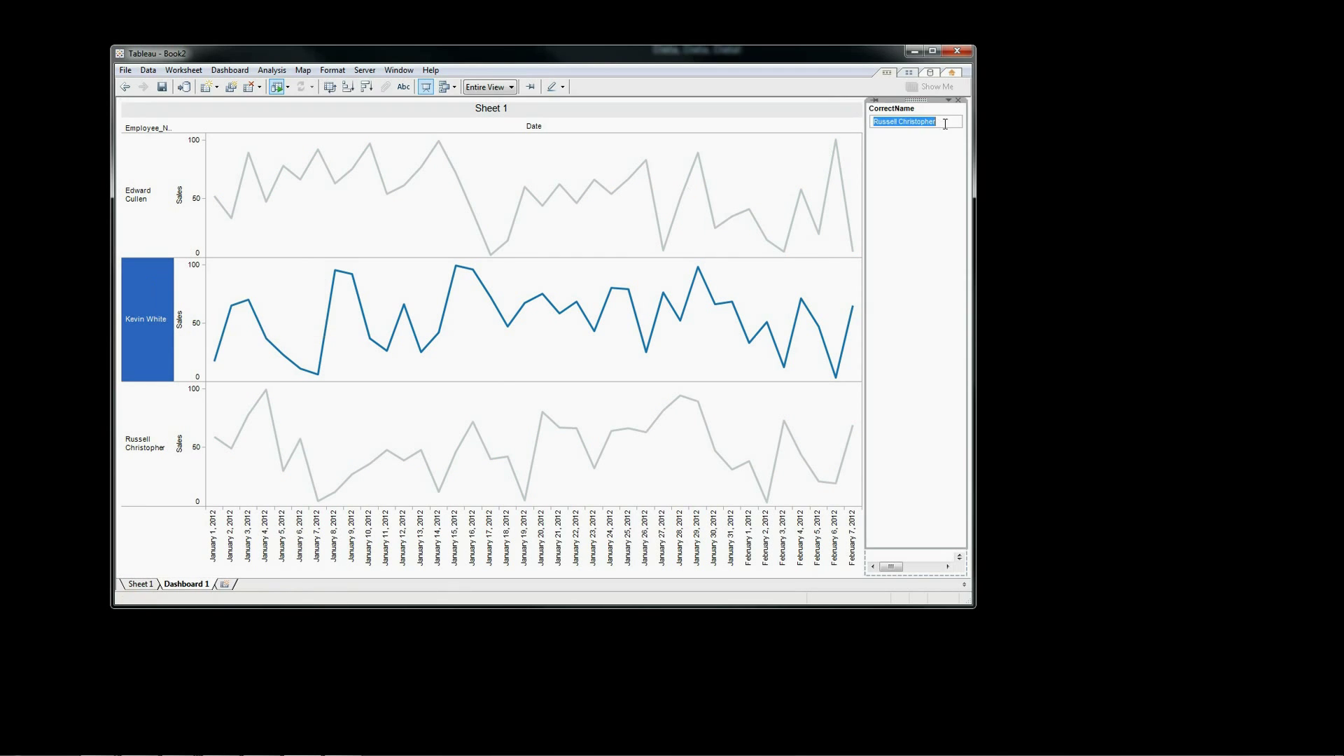
type("Hell The")
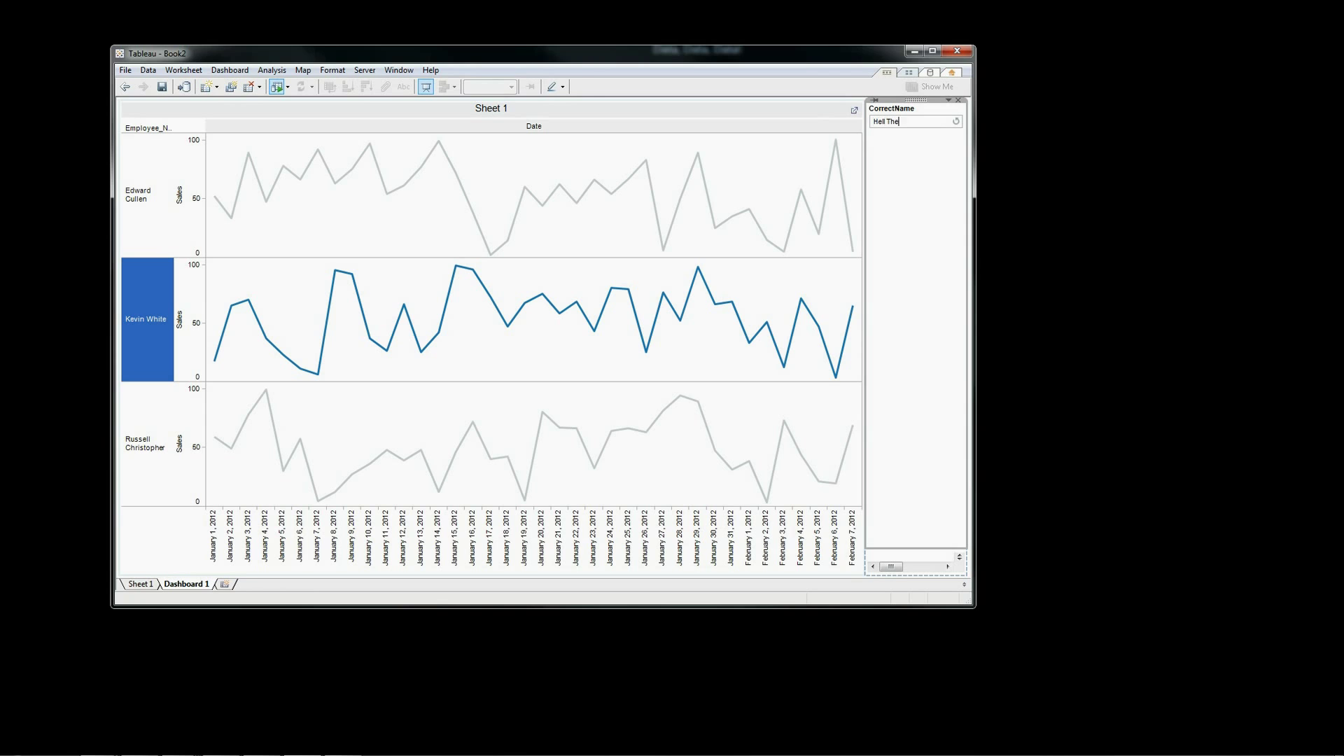
type("re")
key("Left")
key("Left")
key("Left")
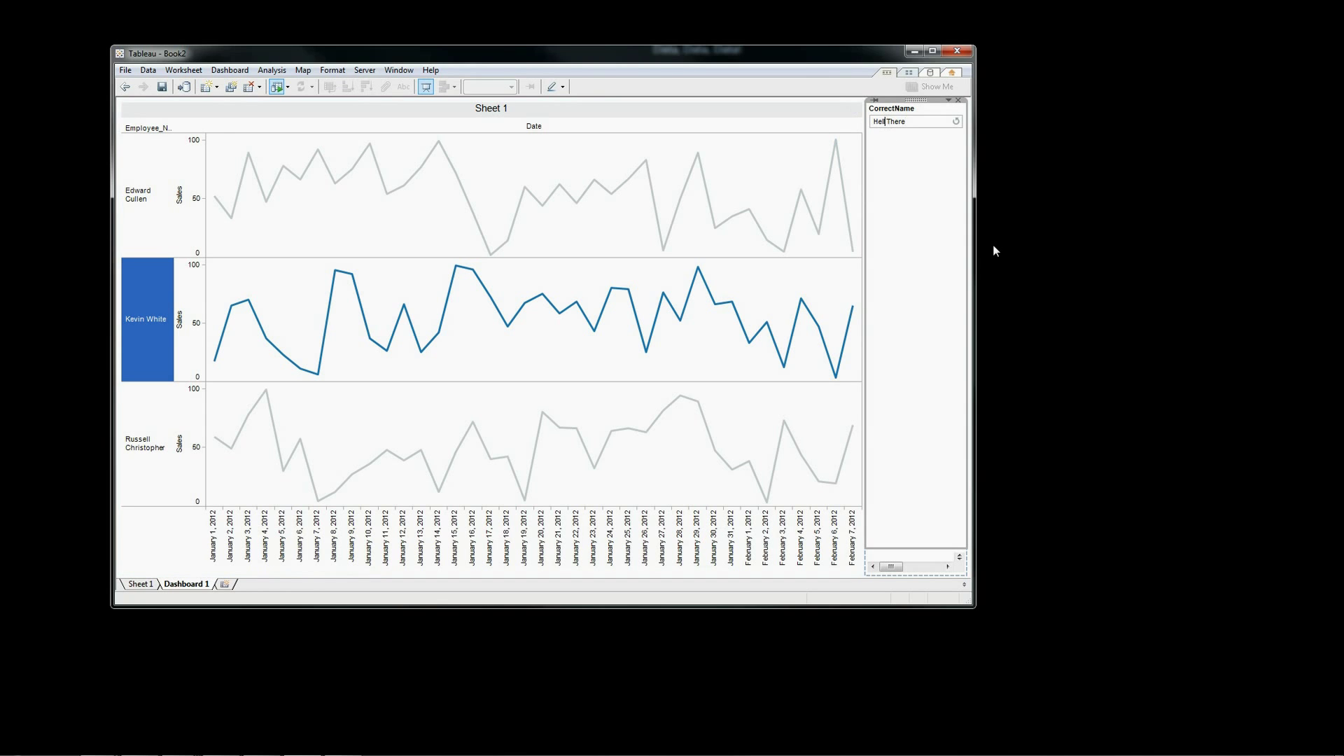
type("o")
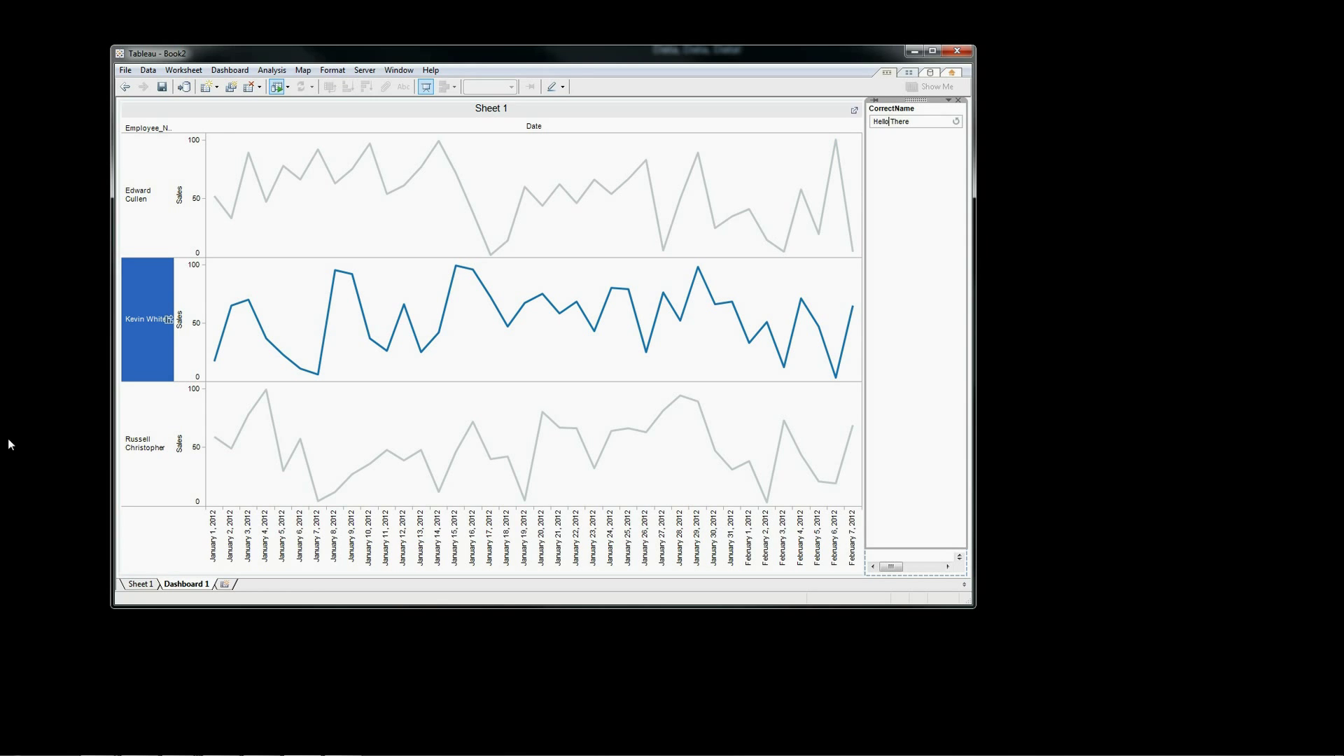
left_click(141, 325)
left_click(158, 343)
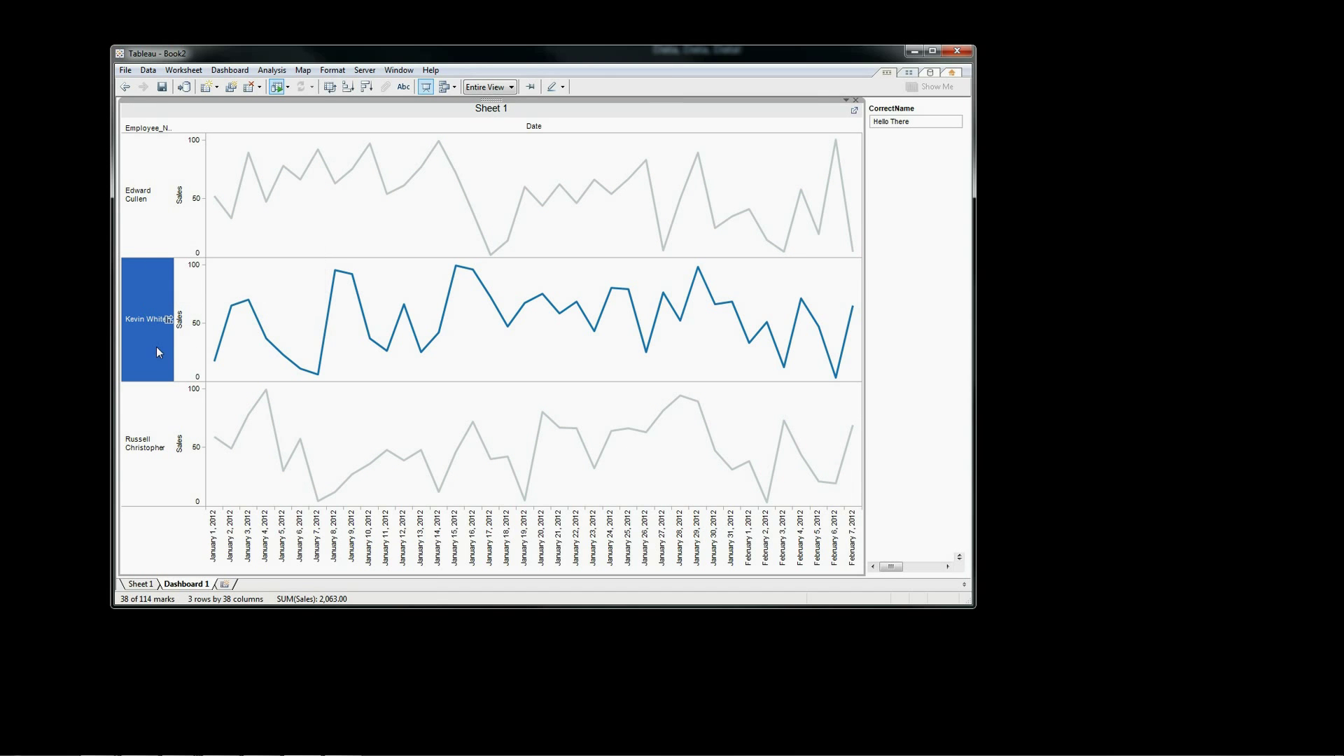
right_click(145, 319)
left_click(134, 321)
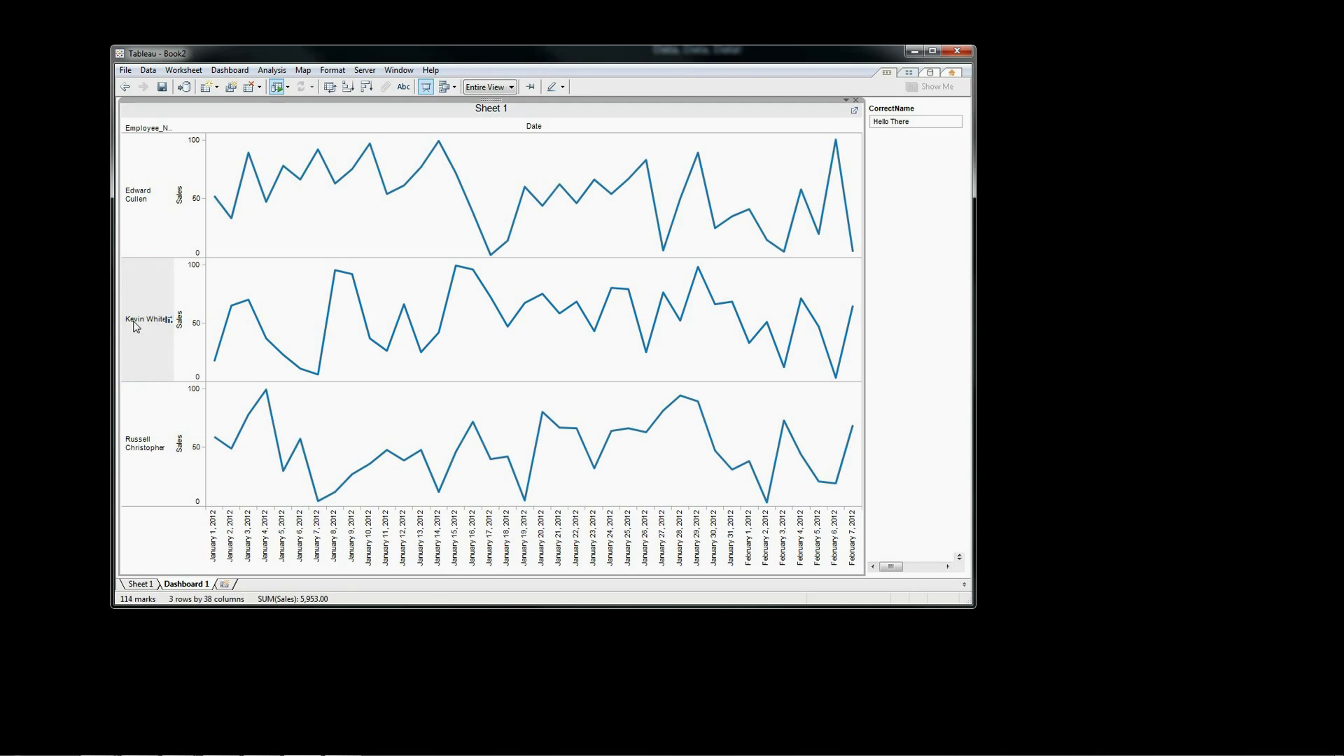
left_click(147, 316)
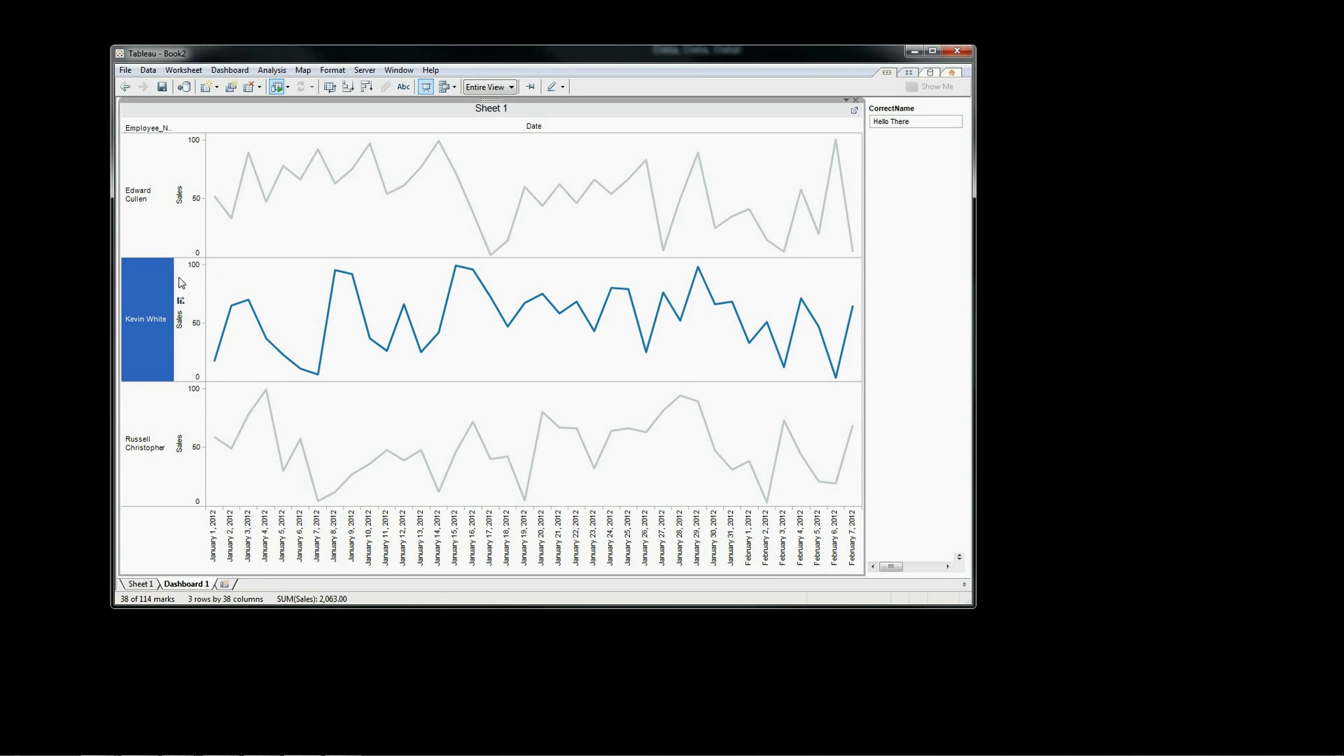
left_click(181, 282)
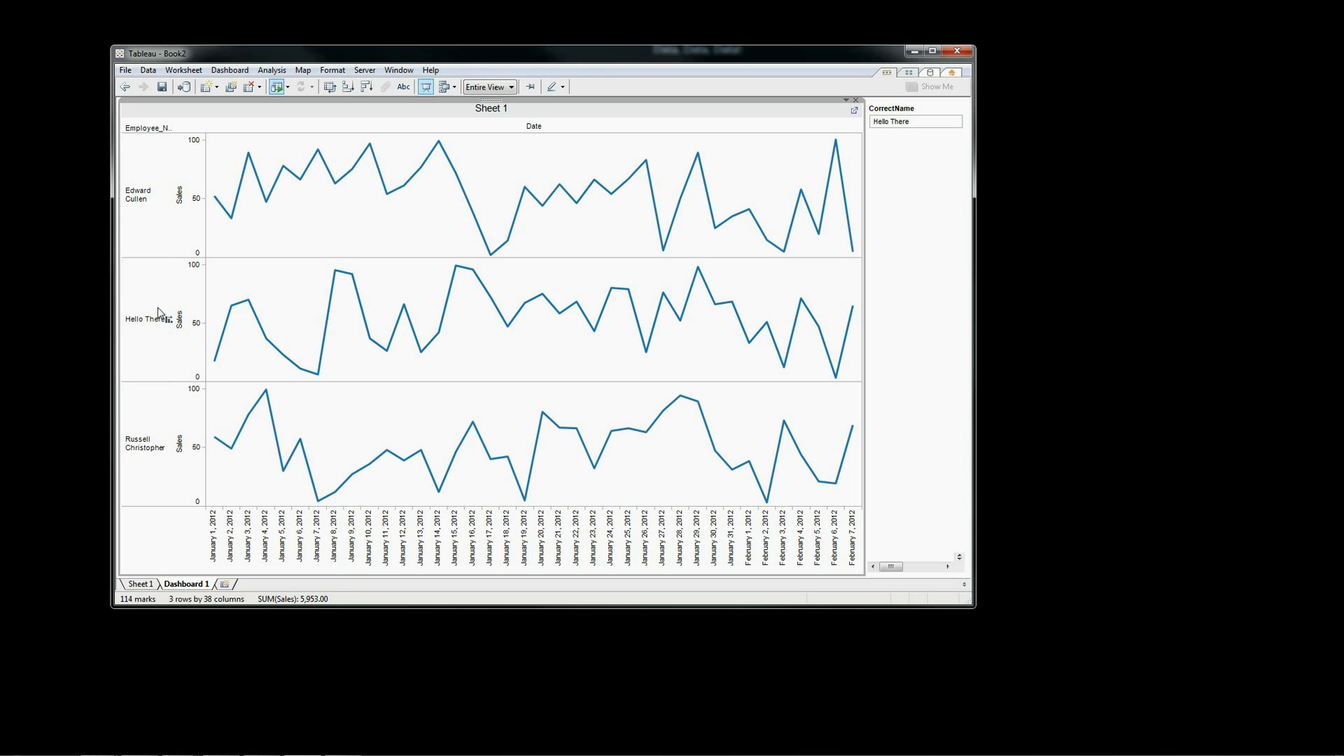